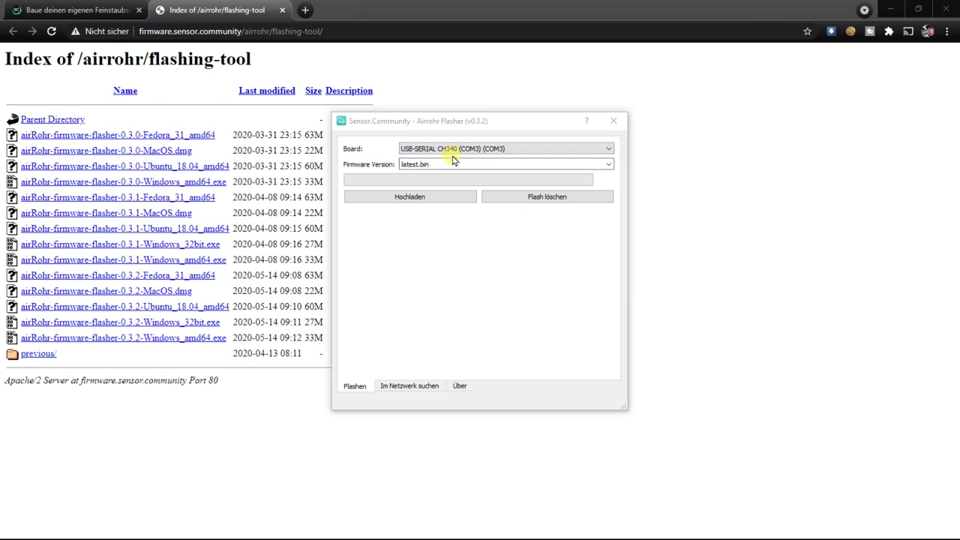
# - Flash latest_de.bin onto the COM3 sensor board, then close the flasher once it reaches 100%
pyautogui.click(453, 153)
pyautogui.click(469, 164)
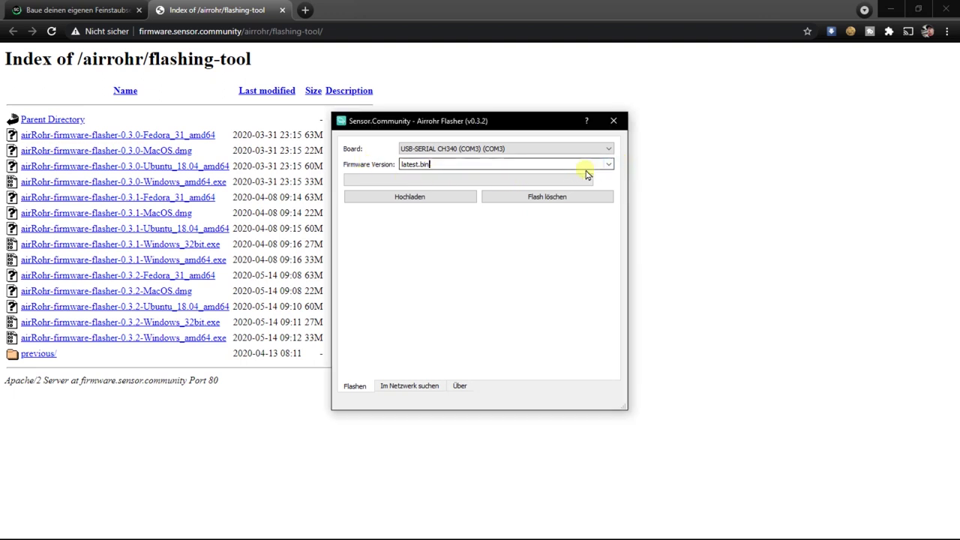
pyautogui.click(608, 164)
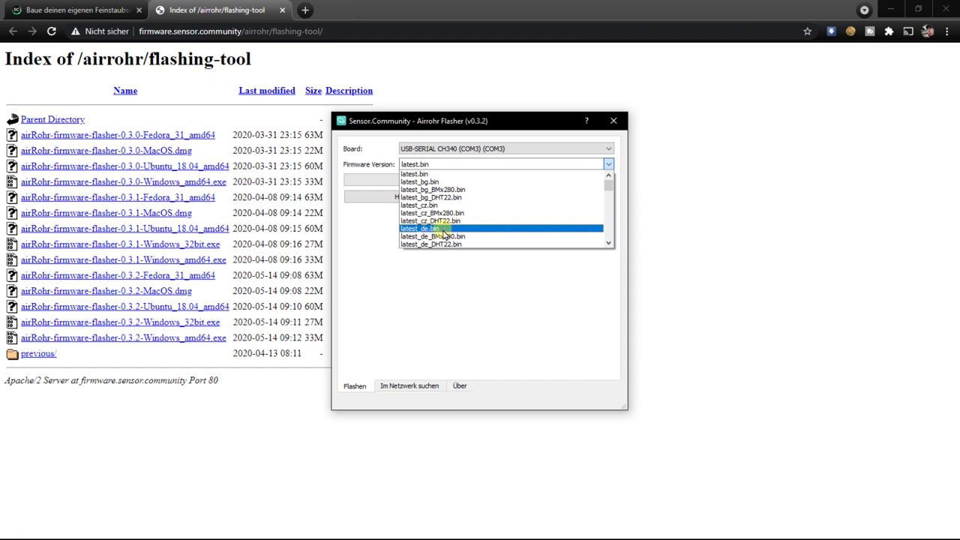
pyautogui.click(443, 229)
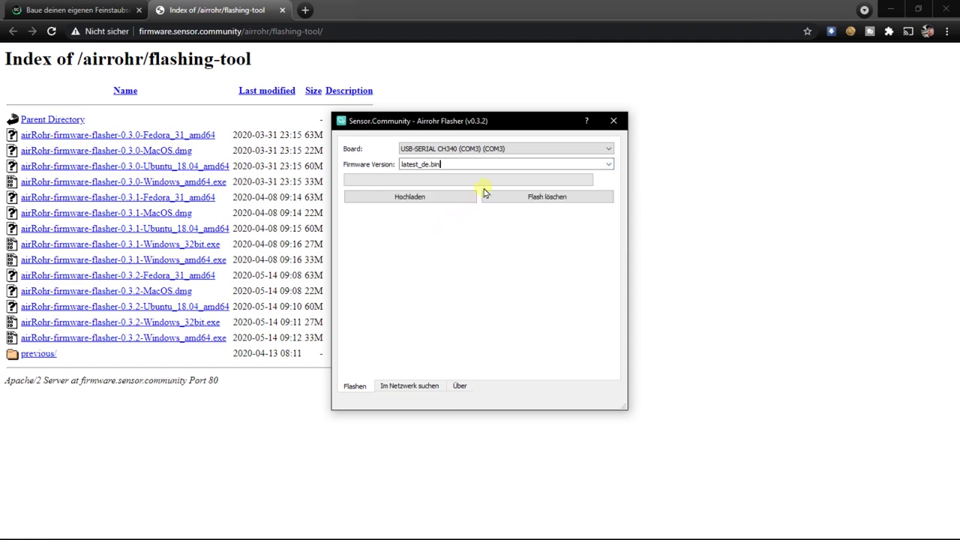
pyautogui.click(409, 200)
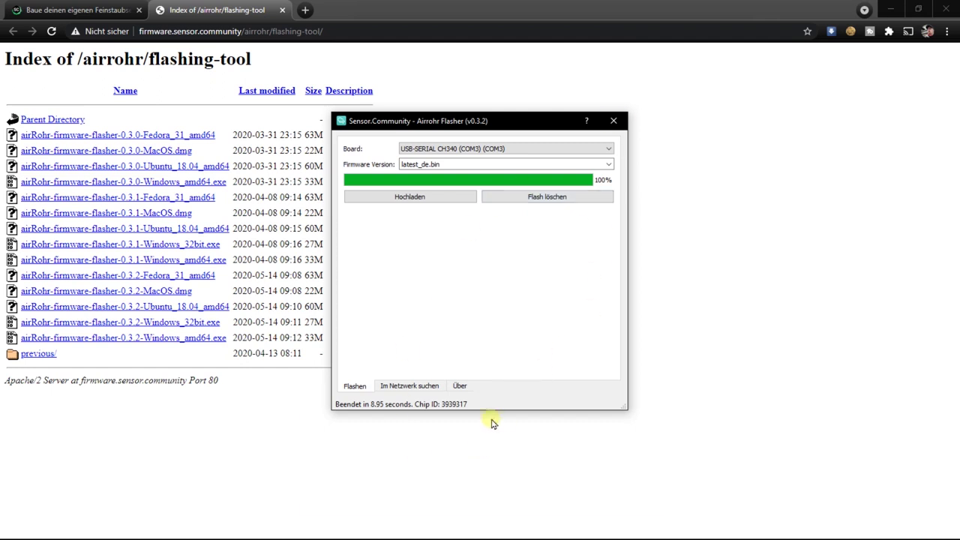
pyautogui.click(614, 122)
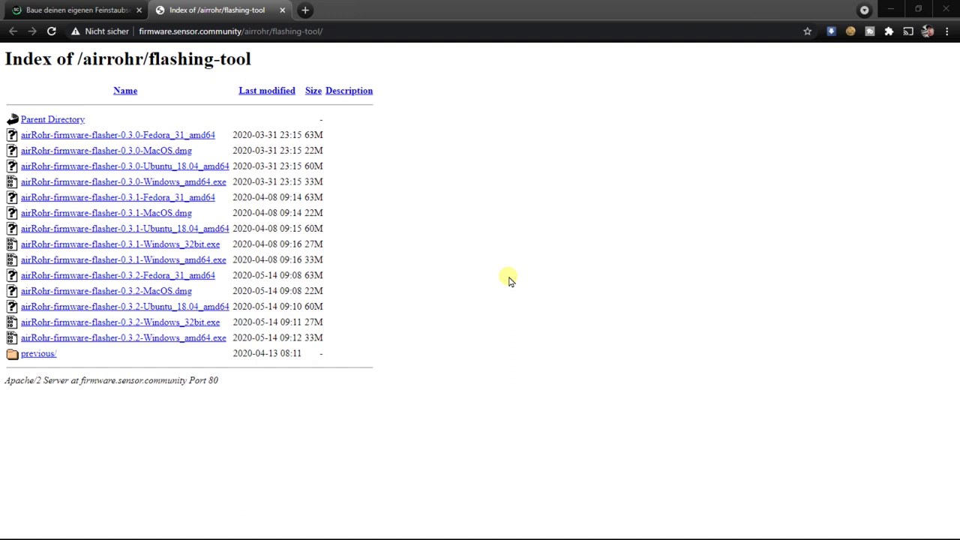
# - Connect the PC to the sensor's open airRohr-3939317 Wi-Fi hotspot
pyautogui.press('super')
pyautogui.click(867, 528)
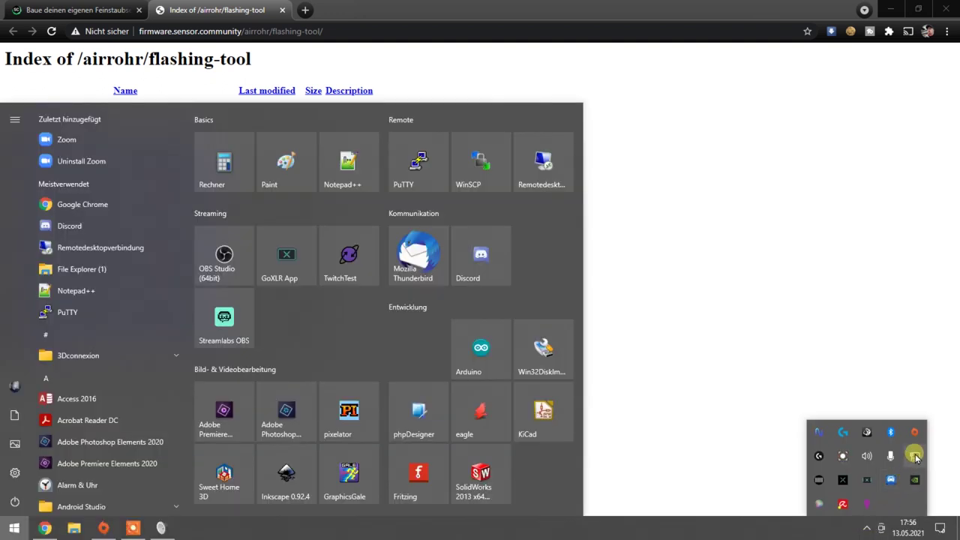
pyautogui.click(915, 456)
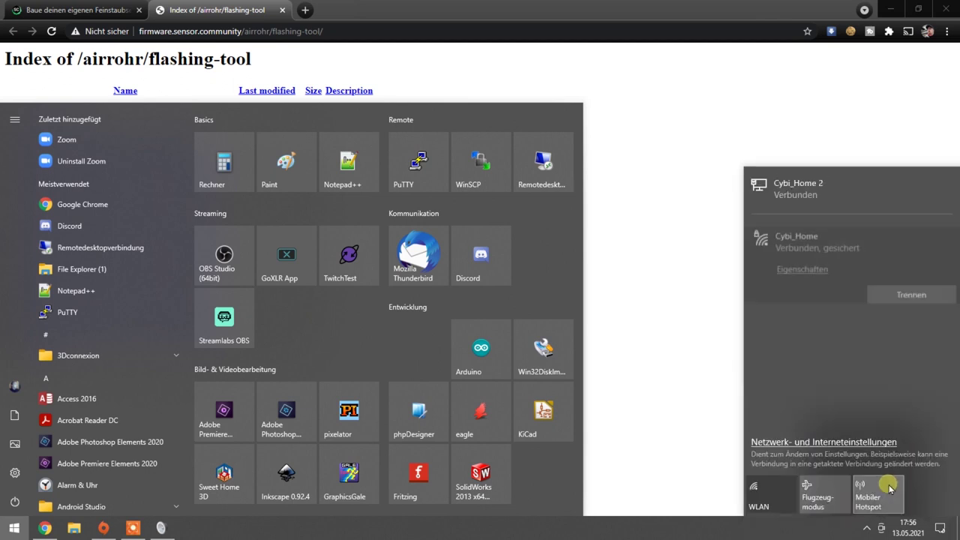
pyautogui.click(766, 501)
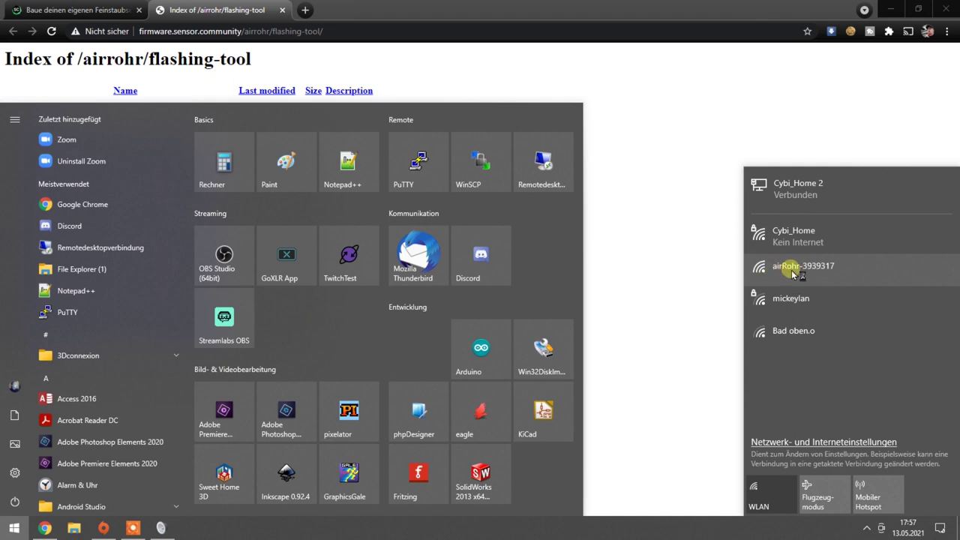
pyautogui.click(793, 275)
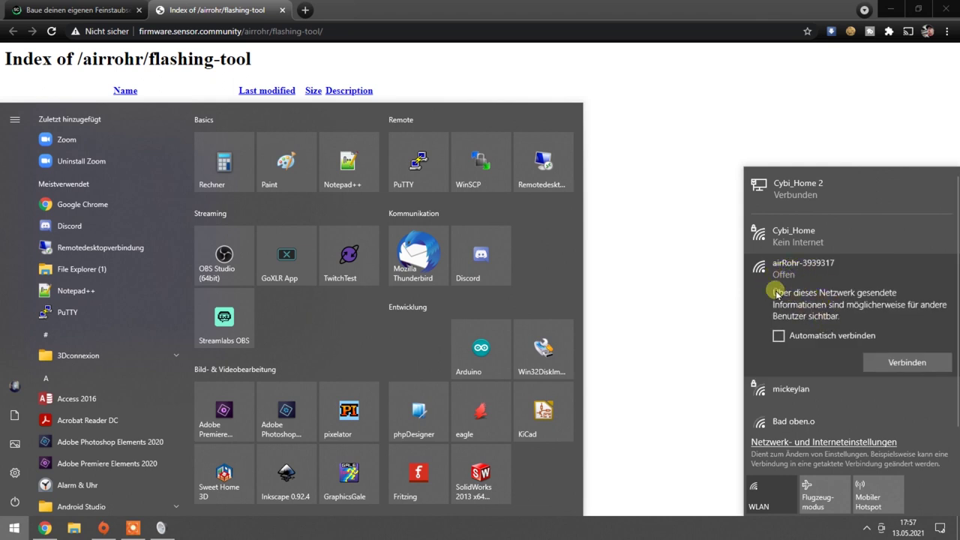
pyautogui.click(903, 366)
pyautogui.click(720, 237)
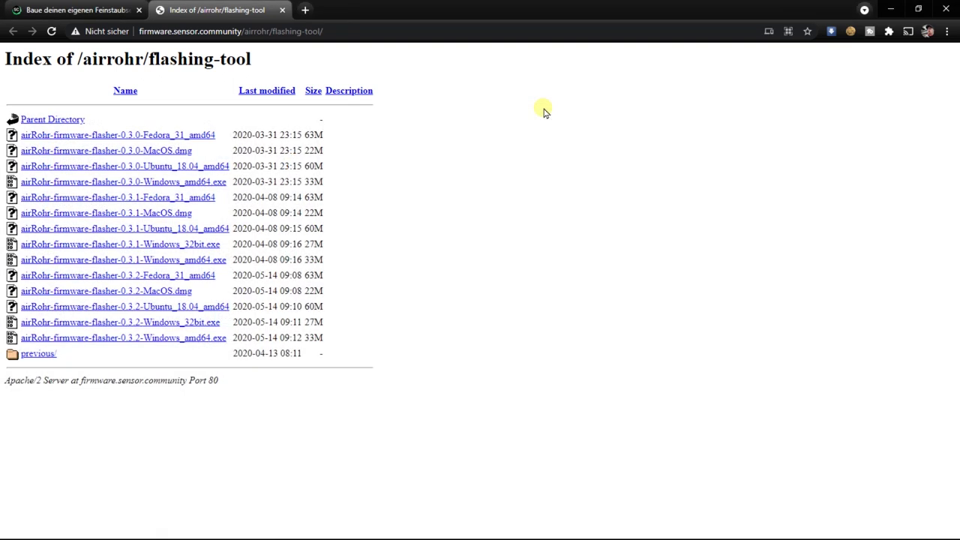
# - Load 192.168.4.1 in Chrome to reach the sensor's configuration page
pyautogui.click(367, 33)
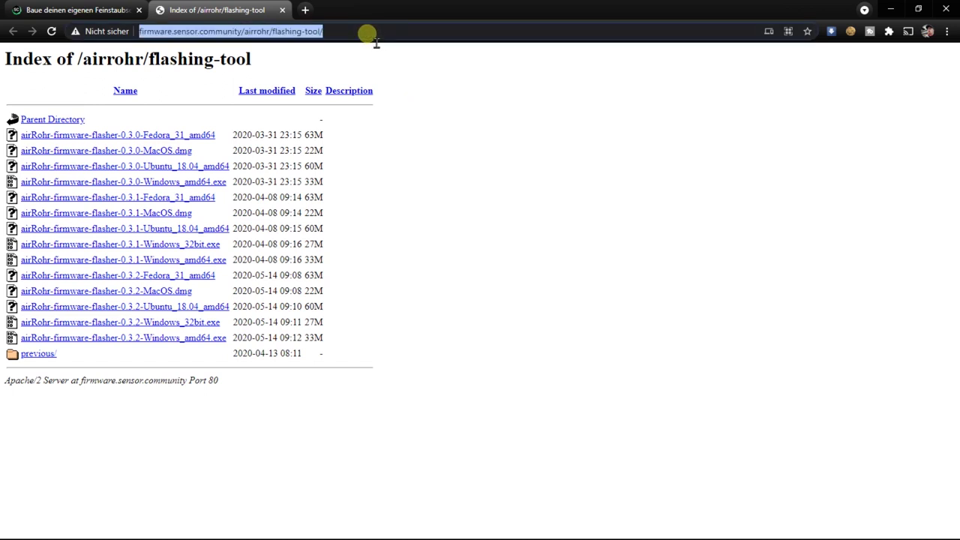
pyautogui.write('192.168.4.1')
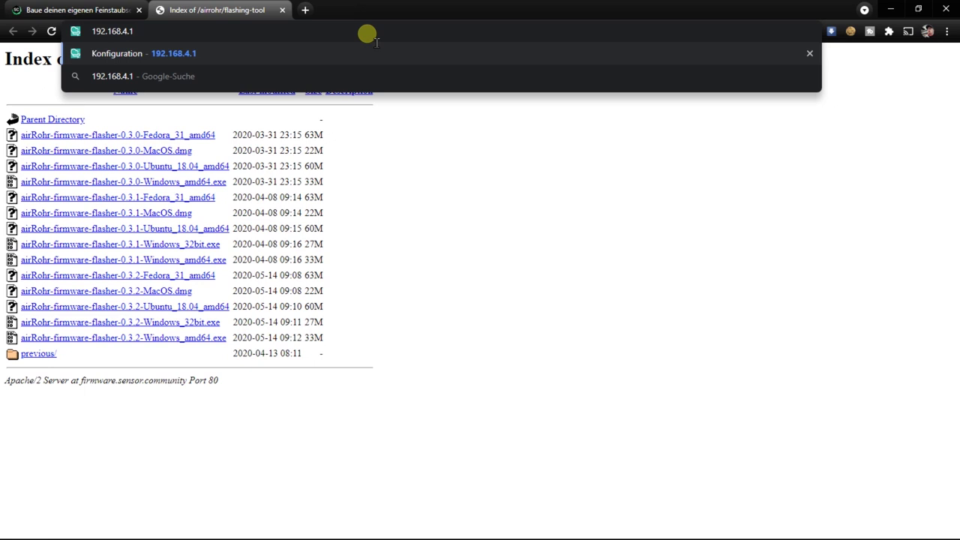
pyautogui.press('Return')
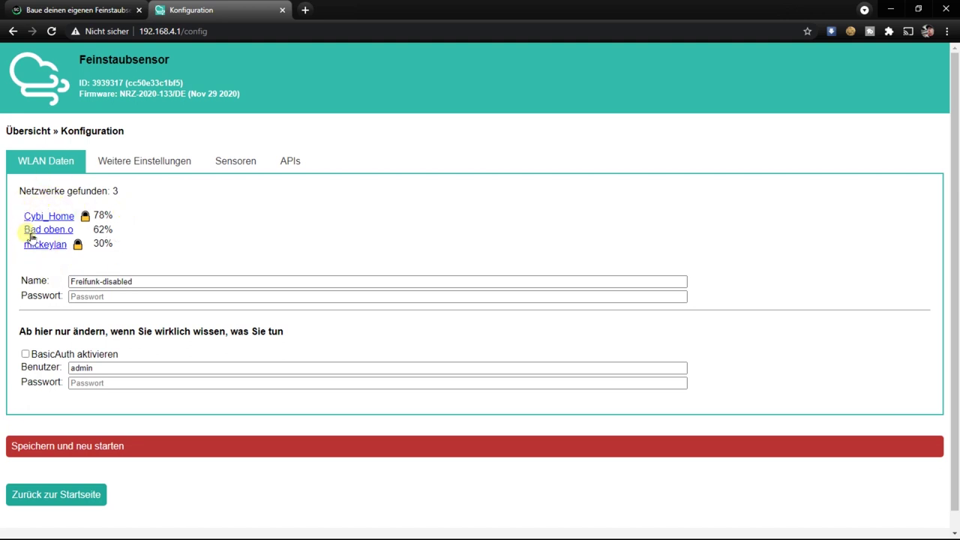
# - Choose the home WiFi network, enter its password, and save and restart the sensor
pyautogui.click(73, 252)
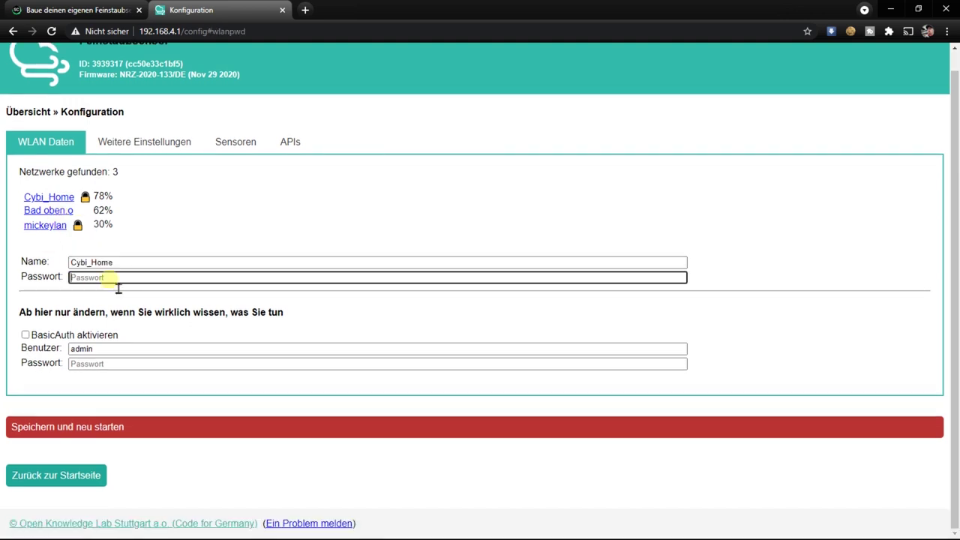
pyautogui.write('12')
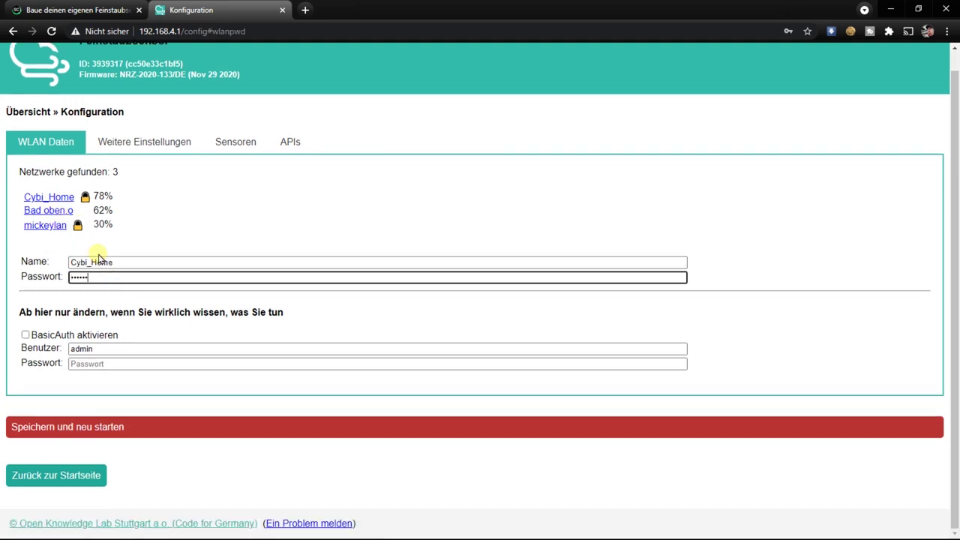
pyautogui.write('34')
pyautogui.click(86, 431)
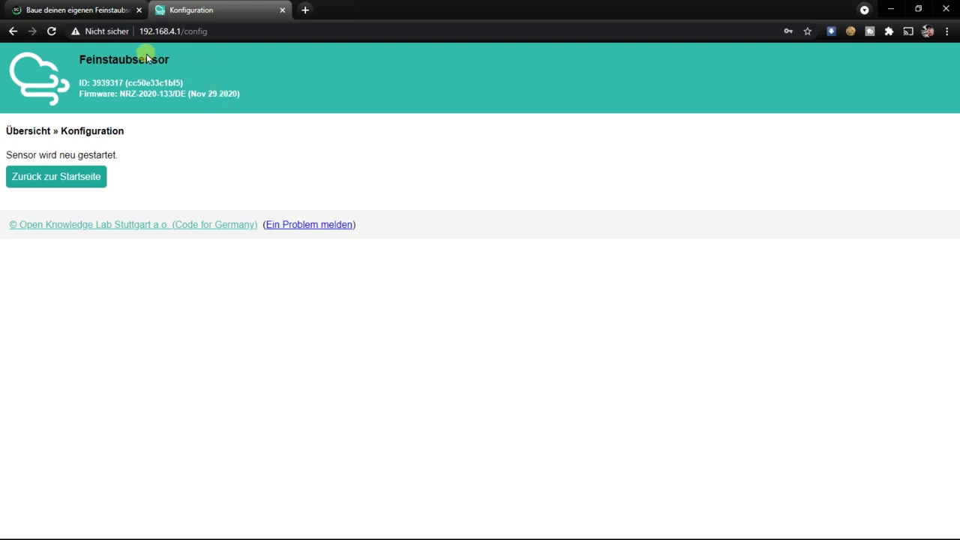
# - Change the address to 192.168.5.88 to load the Feinstaubsensor overview page
pyautogui.moveTo(169, 31); pyautogui.dragTo(279, 32)
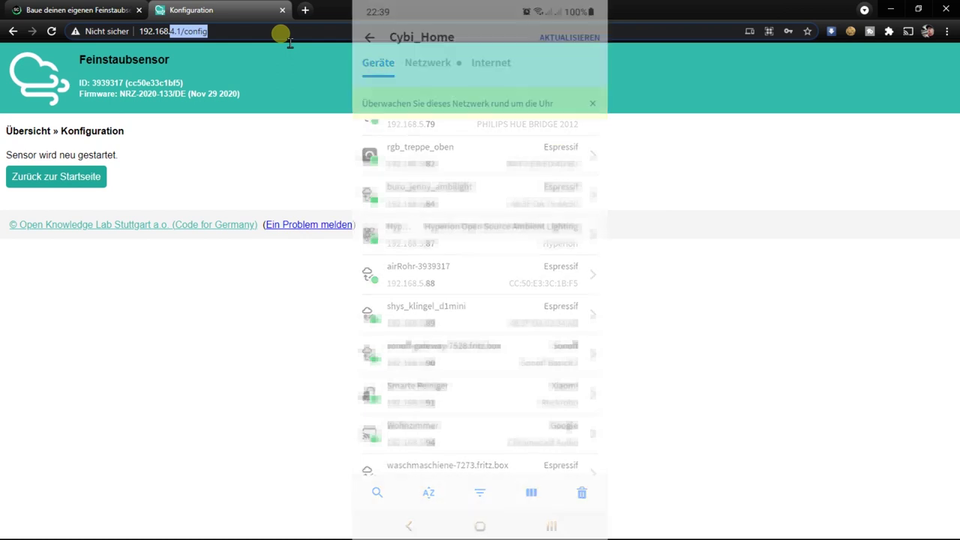
pyautogui.write('5')
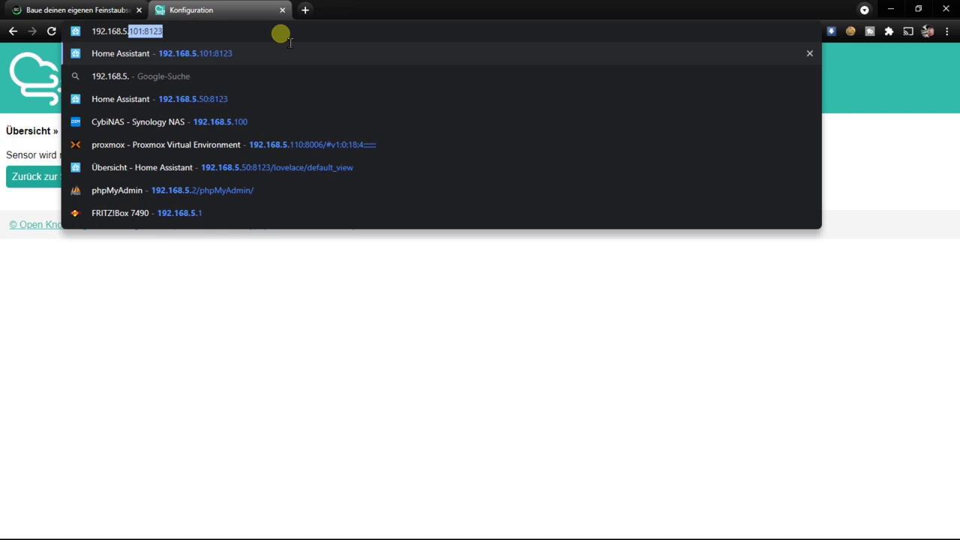
pyautogui.write('.88')
pyautogui.press('Return')
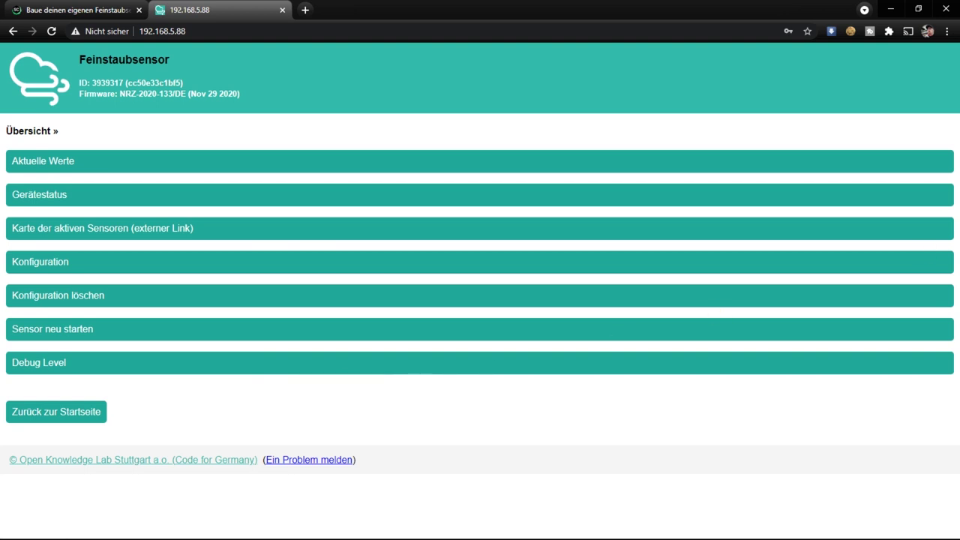
pyautogui.click(64, 167)
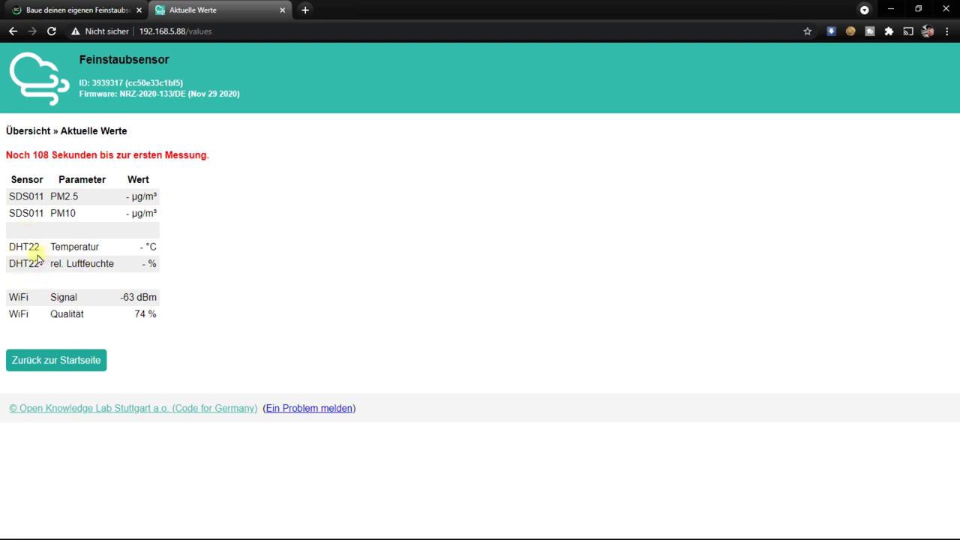
pyautogui.click(67, 361)
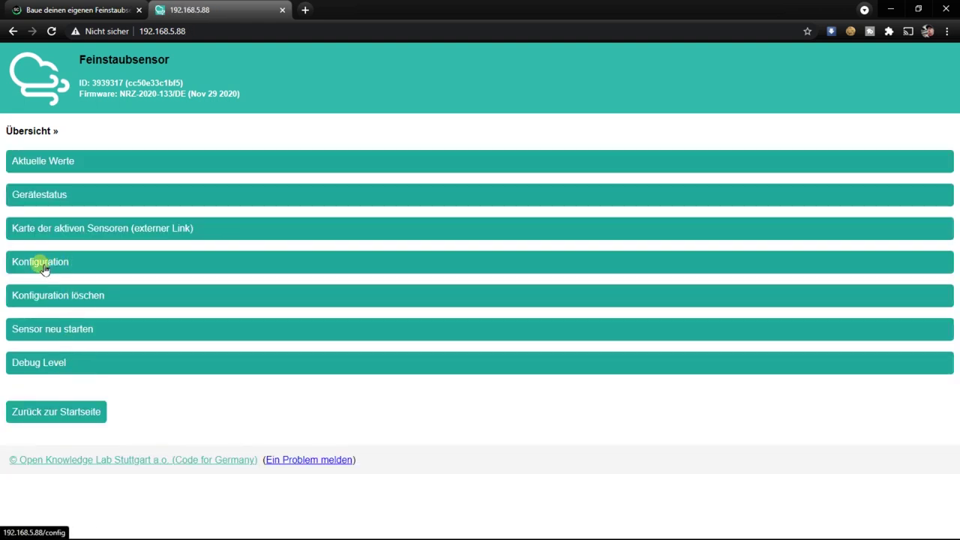
# - Enable BME280 instead of DHT22 alongside SDS011, then save and restart the sensor
pyautogui.click(71, 267)
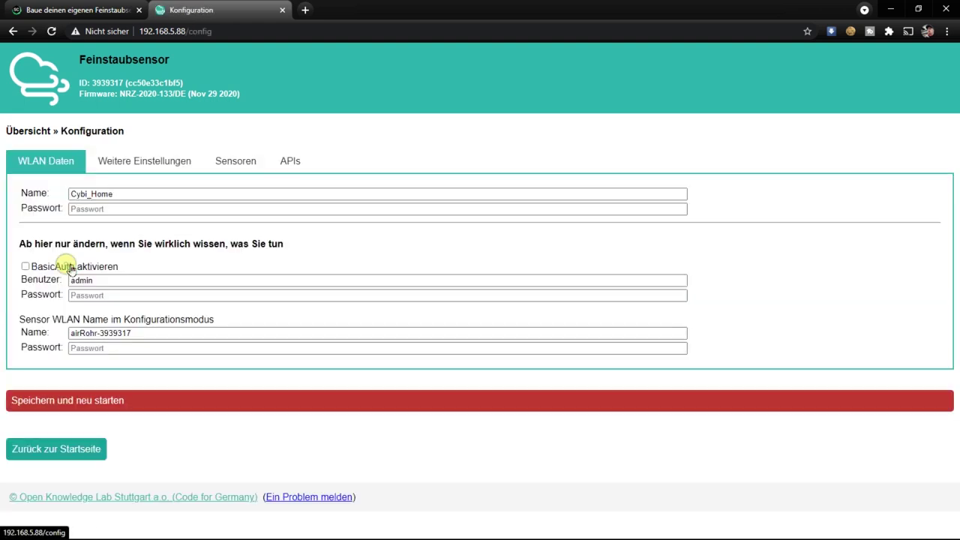
pyautogui.click(237, 163)
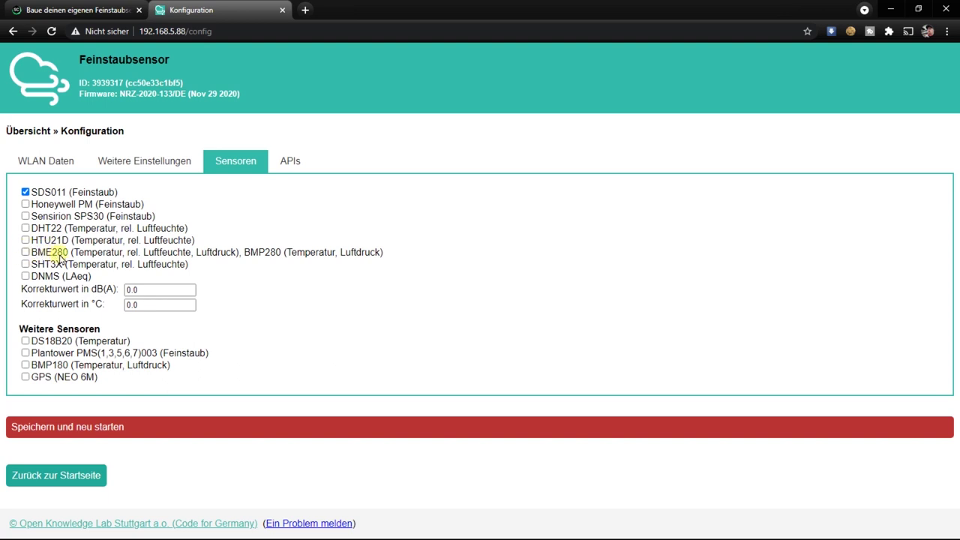
pyautogui.click(72, 429)
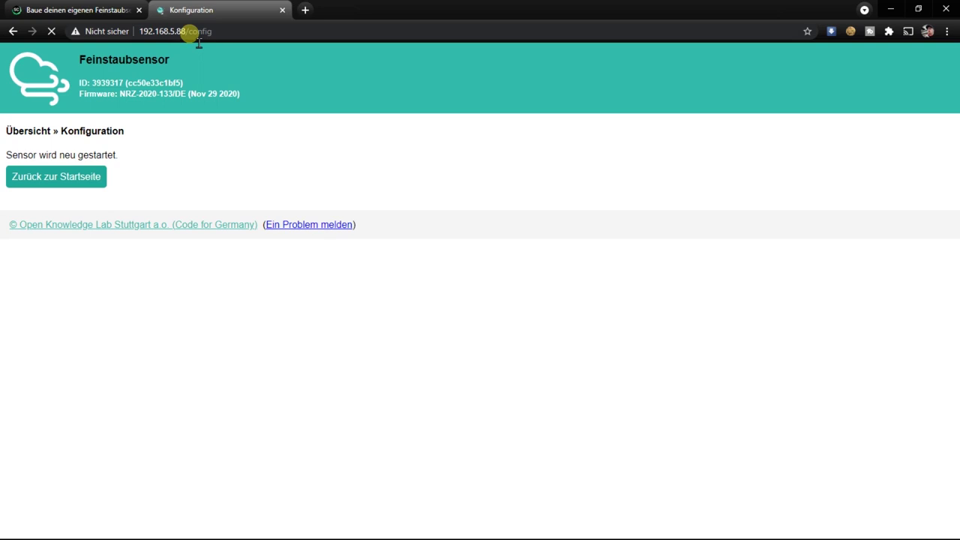
# - Check the live PM2.5, PM10 and BME280 readings, then return to the sensor.community guide tab
pyautogui.click(51, 180)
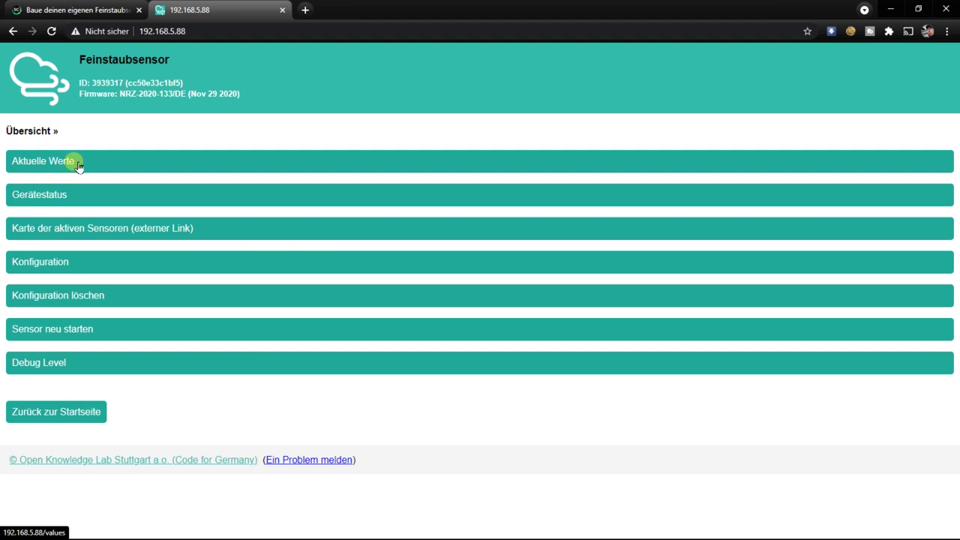
pyautogui.click(78, 164)
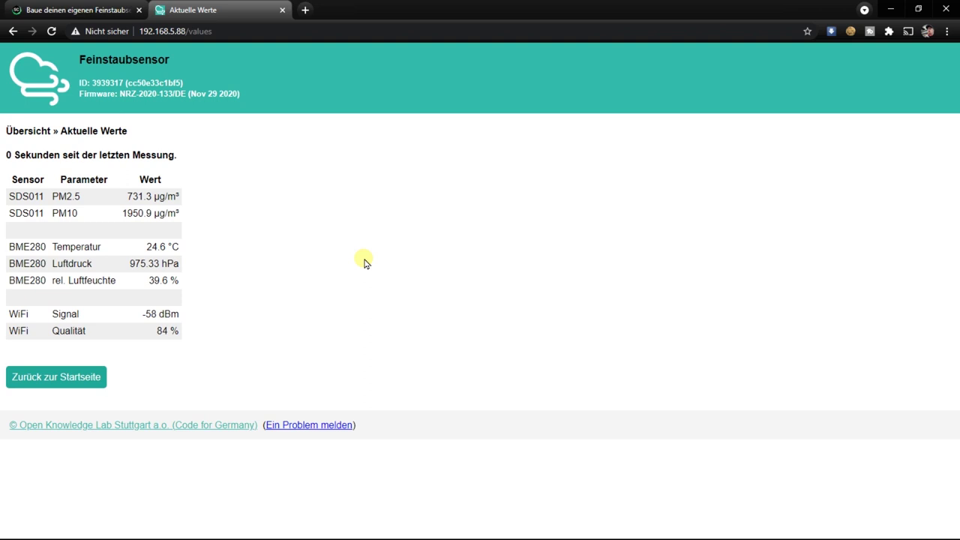
pyautogui.click(85, 9)
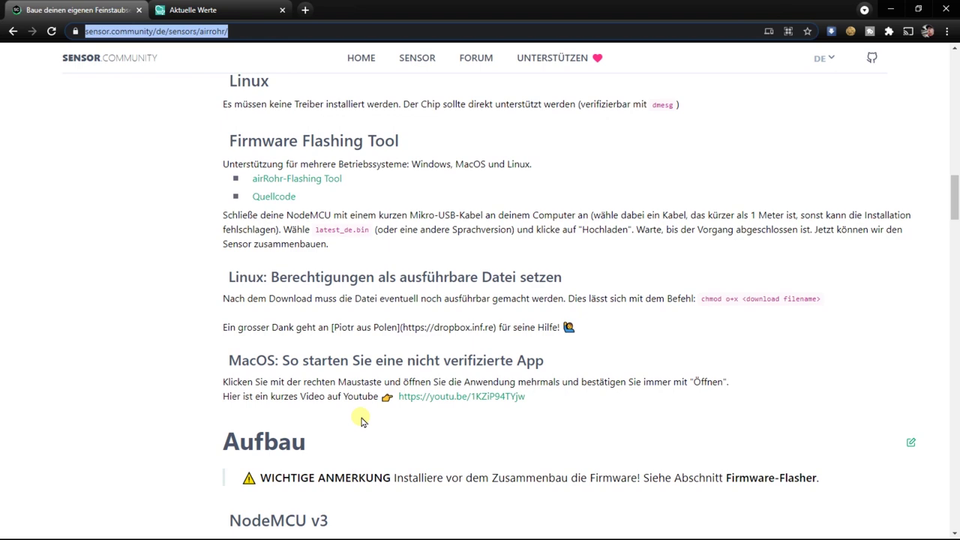
# - Scroll to the guide's Registrierung section and open devices.sensor.community in a new tab
pyautogui.scroll(-20, 361, 421)
pyautogui.scroll(-20, 364, 412)
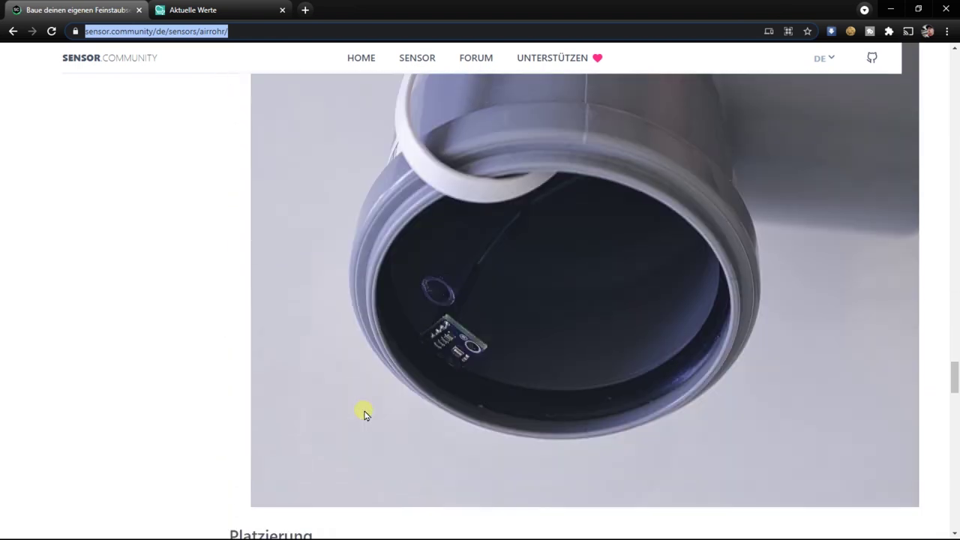
pyautogui.scroll(-15, 364, 414)
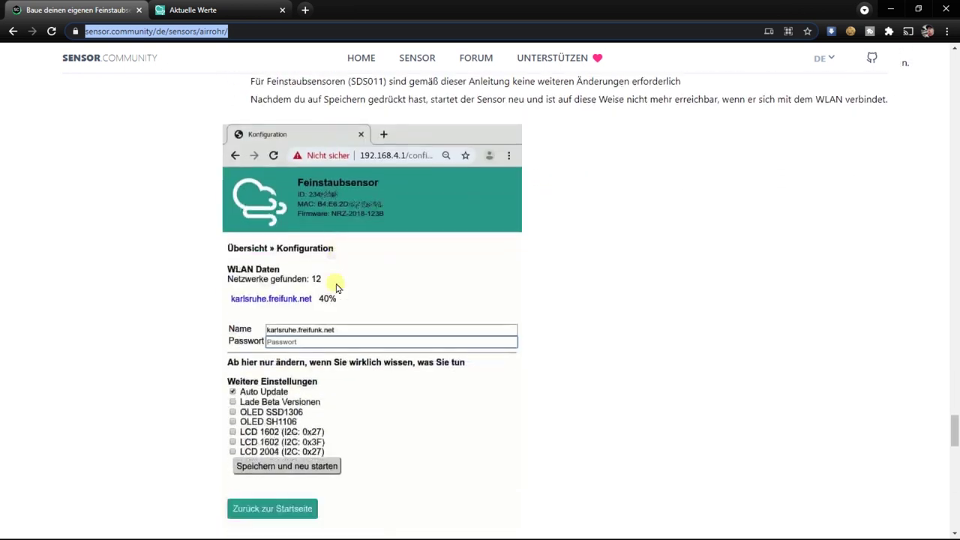
pyautogui.scroll(-5, 336, 287)
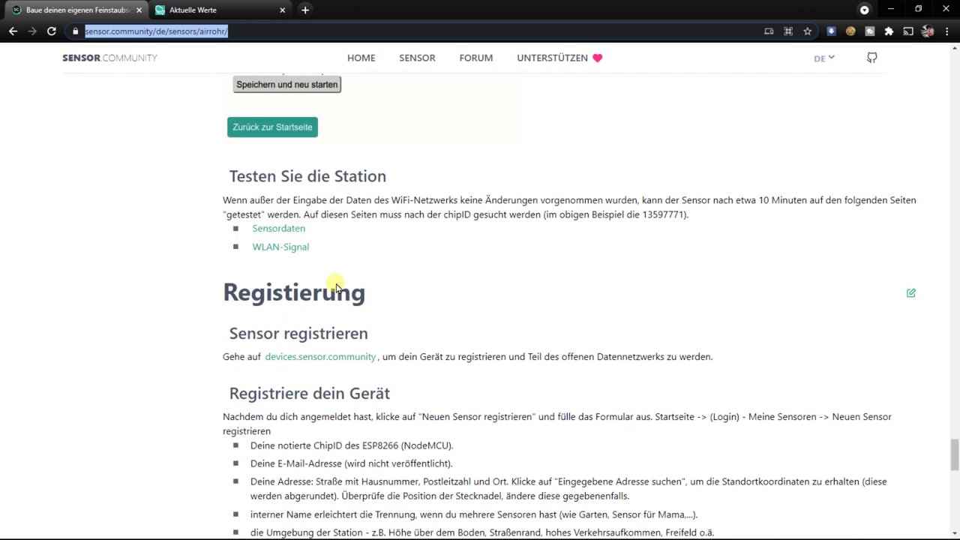
pyautogui.scroll(-3, 336, 288)
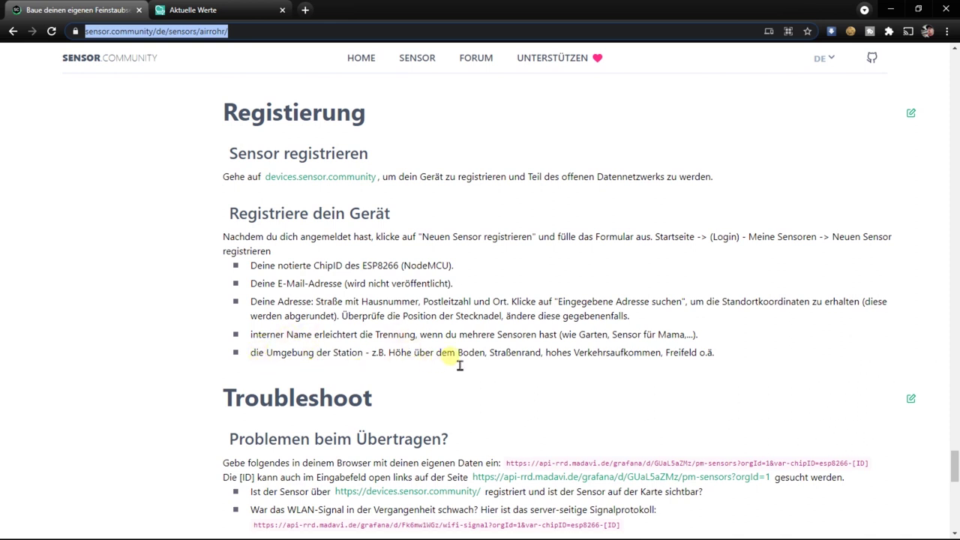
pyautogui.click(321, 177)
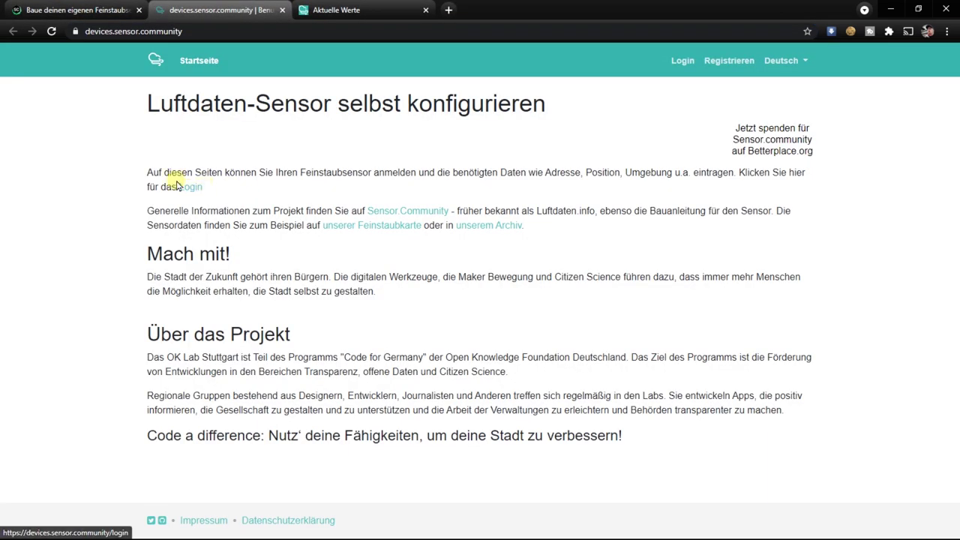
# - Register a devices.sensor.community account with an e-mail and password, then open 'Confirm my account'
pyautogui.click(197, 192)
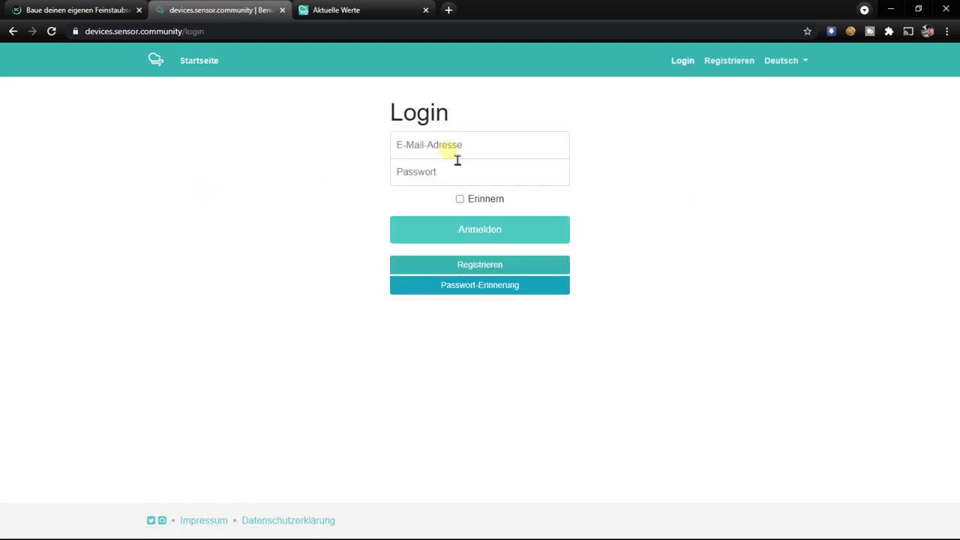
pyautogui.click(482, 266)
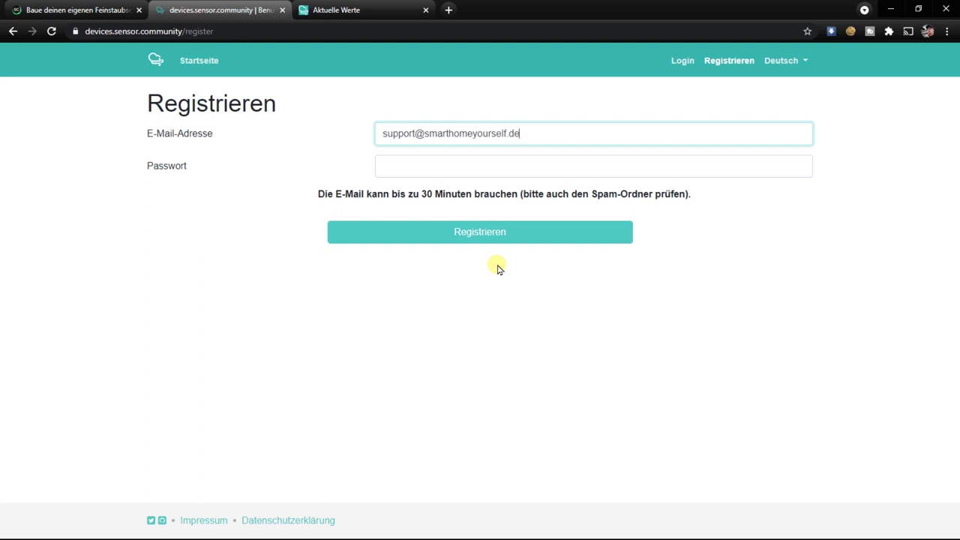
pyautogui.press('Tab')
pyautogui.write('•••••••••••')
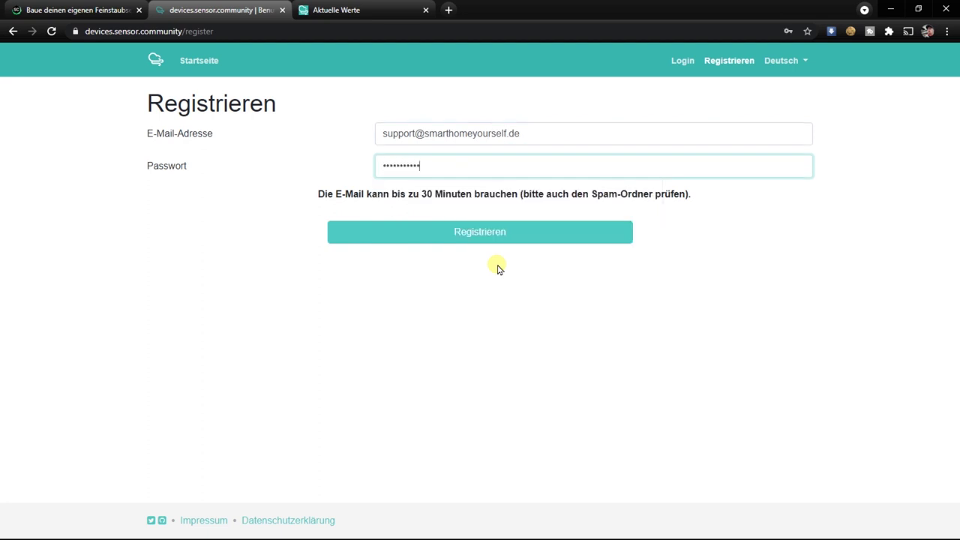
pyautogui.click(477, 236)
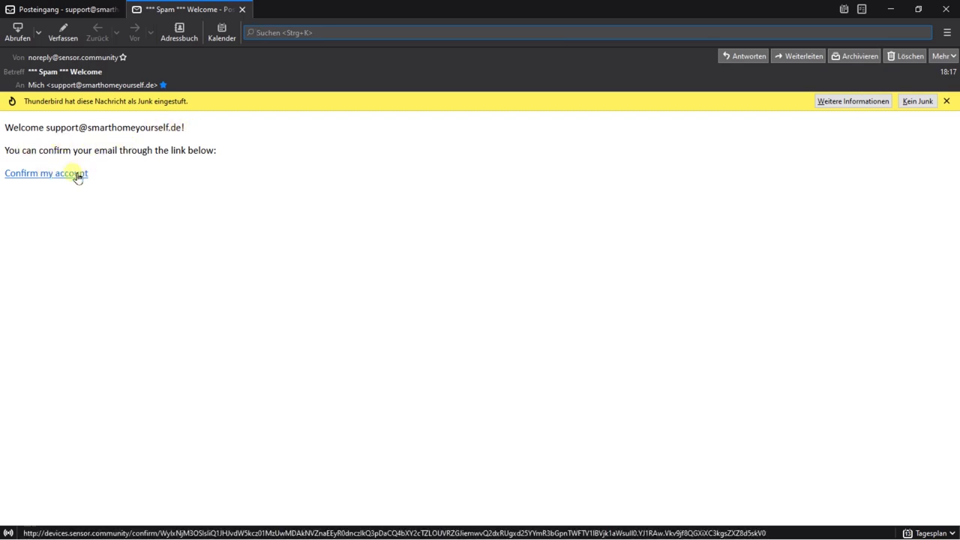
pyautogui.click(70, 175)
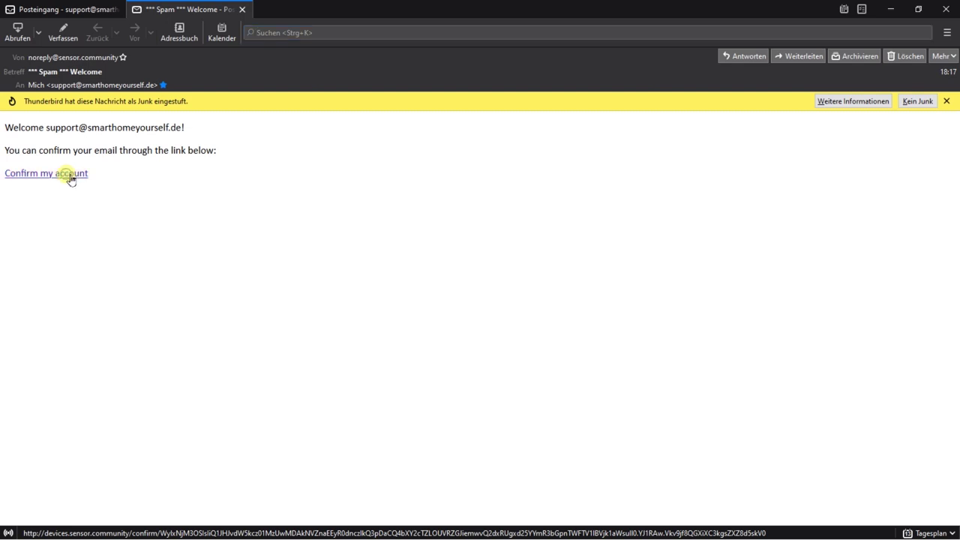